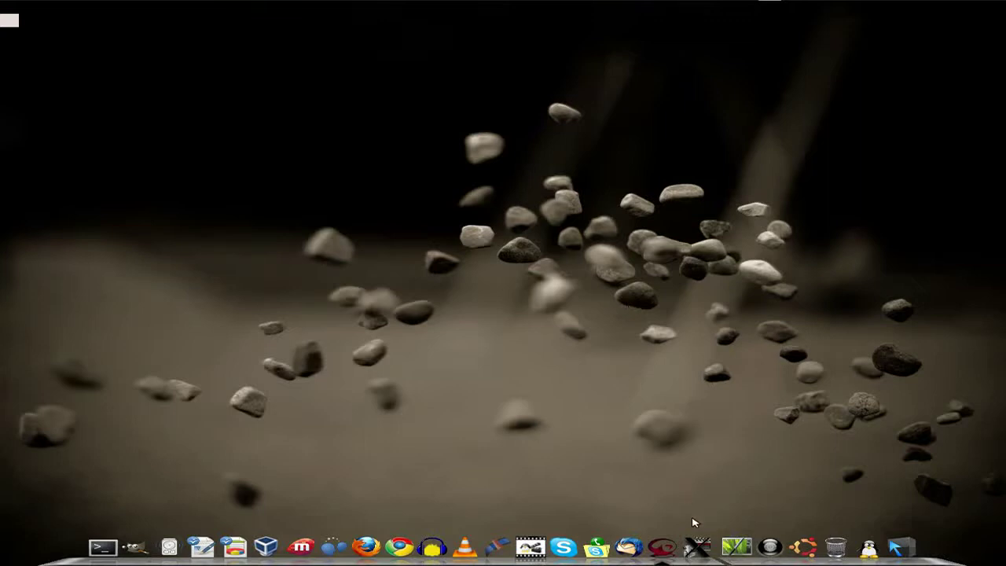
Launch XVidCap, centre its window, and stretch the capture frame to full screen (1276 x 1018).
{"action": "left_click", "coordinate": [696, 544]}
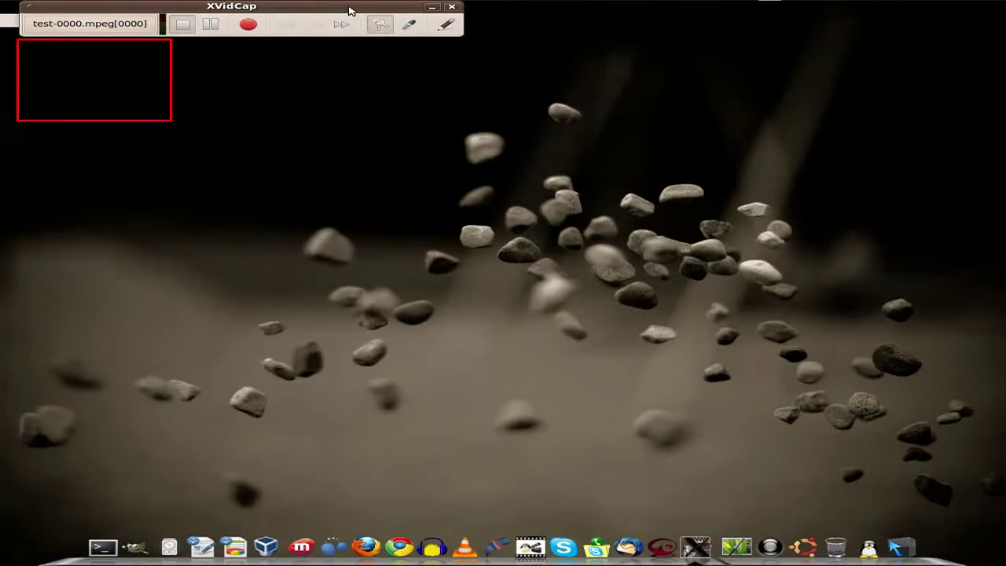
{"action": "left_click_drag", "start_coordinate": [350, 10], "coordinate": [564, 141]}
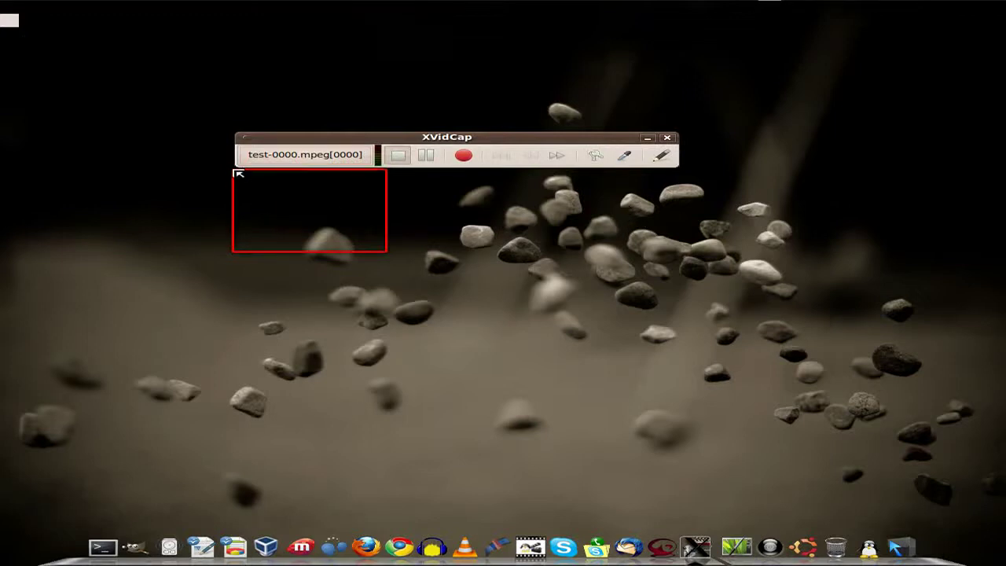
{"action": "left_click_drag", "start_coordinate": [240, 174], "coordinate": [7, 4]}
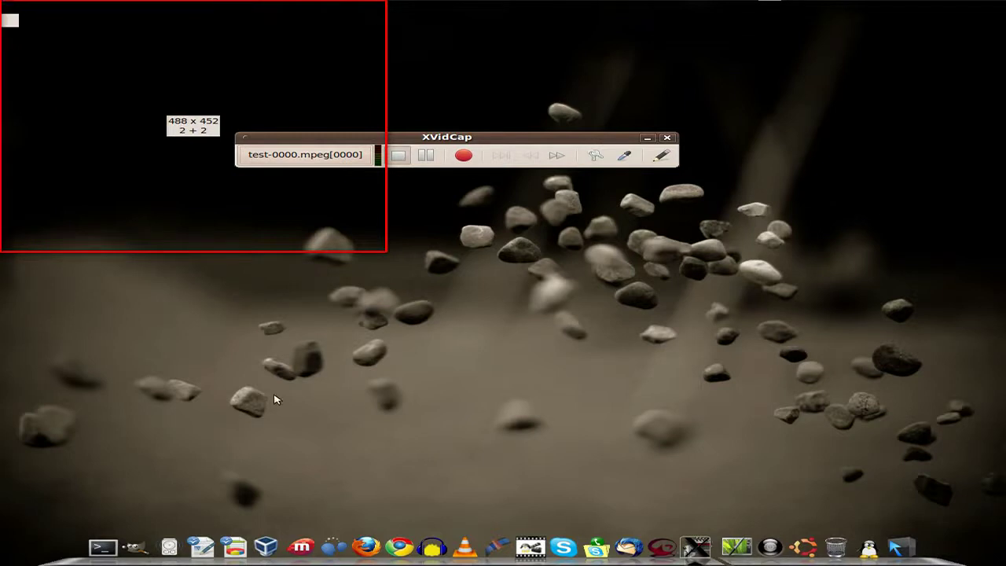
{"action": "left_click_drag", "start_coordinate": [386, 253], "coordinate": [997, 558]}
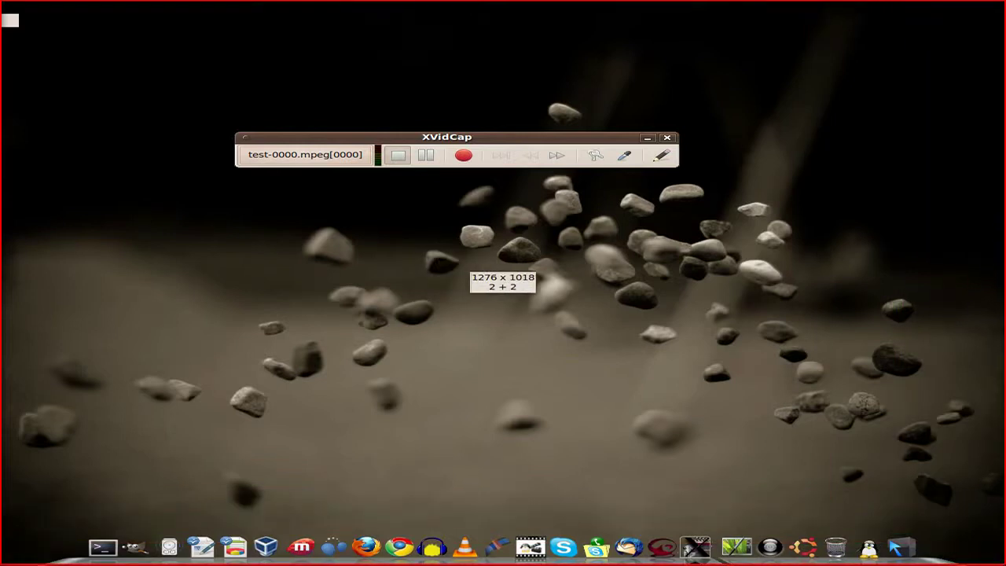
{"action": "left_click", "coordinate": [653, 561]}
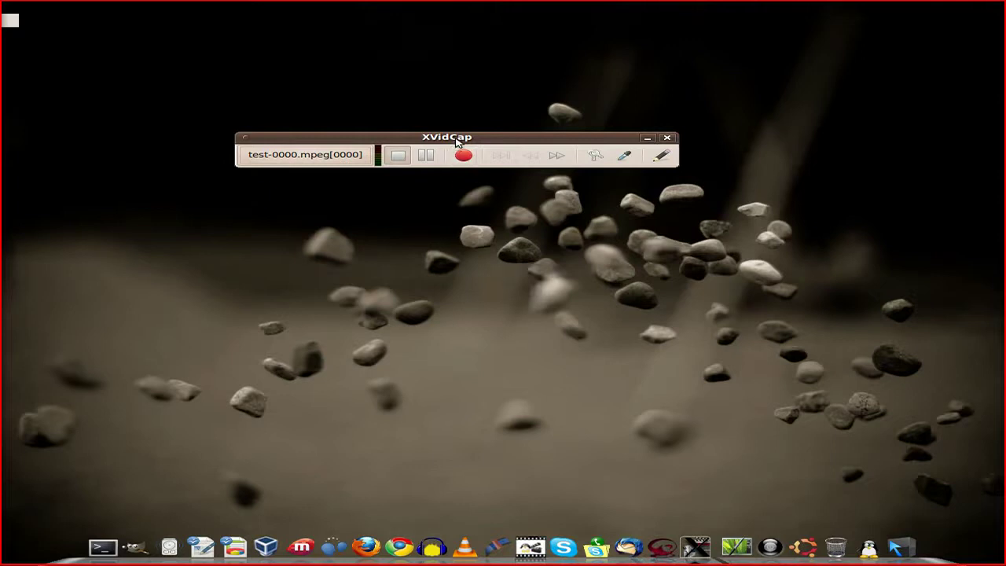
{"action": "left_click_drag", "start_coordinate": [456, 143], "coordinate": [512, 173]}
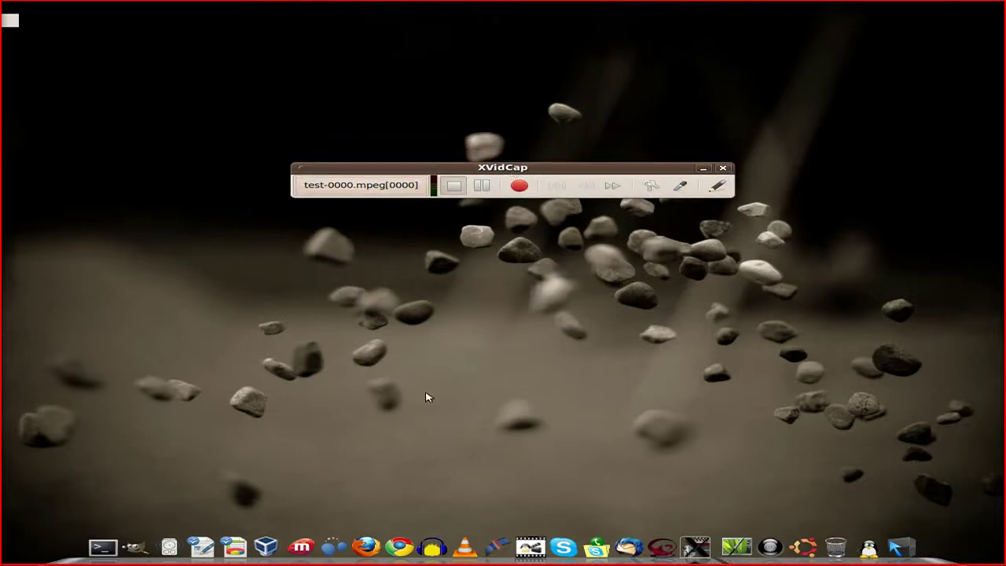
{"action": "left_click", "coordinate": [400, 541]}
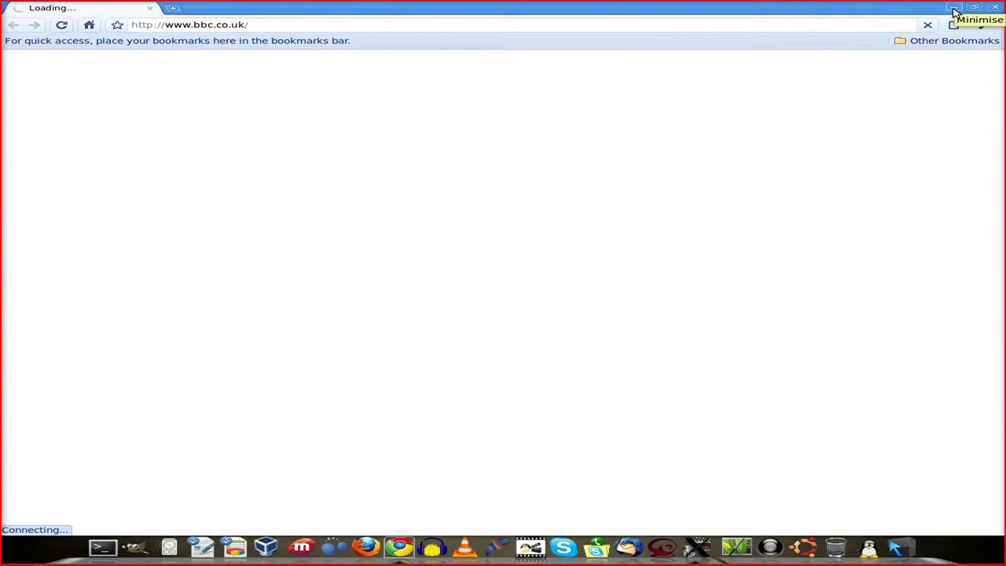
{"action": "left_click", "coordinate": [954, 12]}
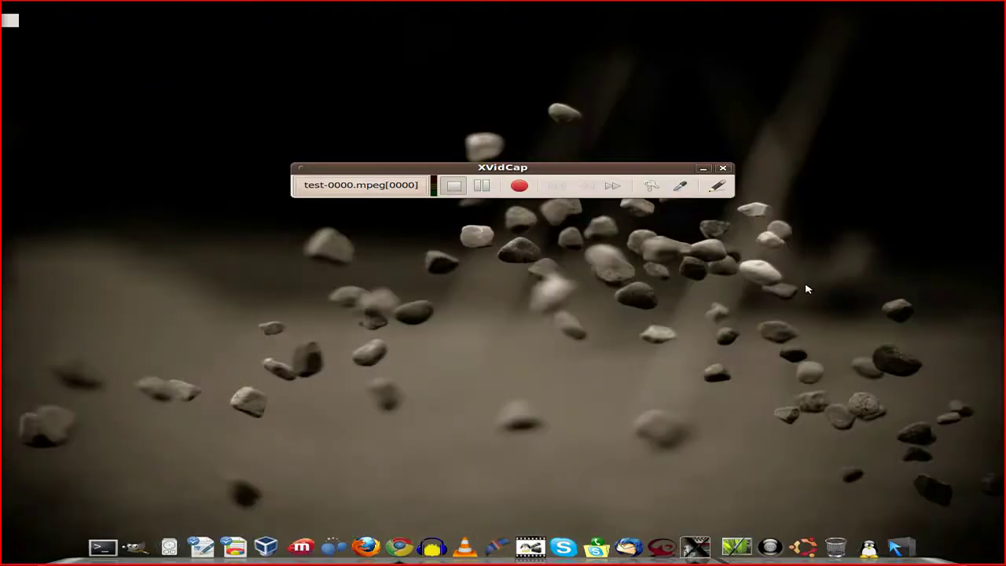
Untick Enable Audio in XVidCap's Multi-Frame preferences and confirm with OK.
{"action": "right_click", "coordinate": [348, 192]}
{"action": "left_click", "coordinate": [349, 209]}
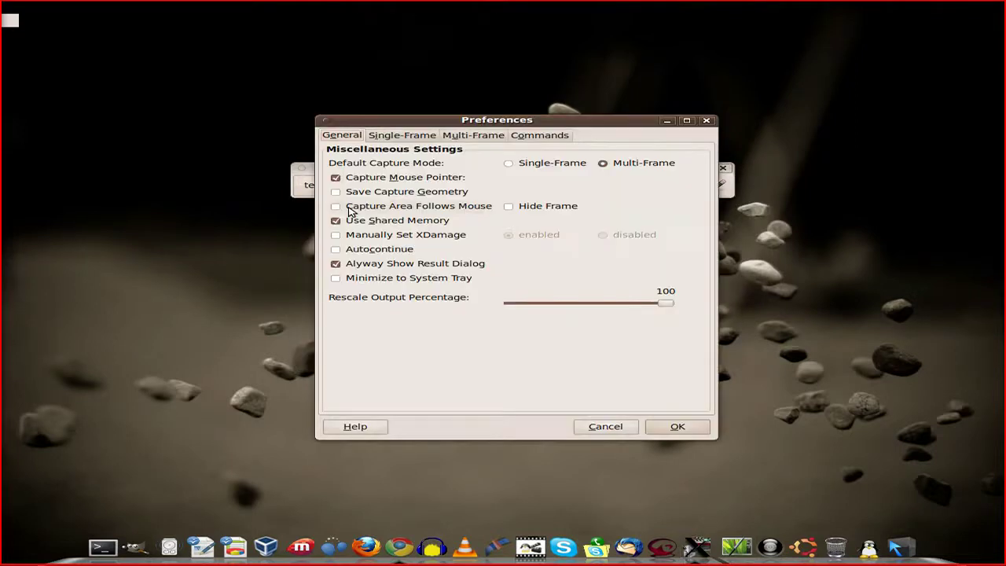
{"action": "left_click", "coordinate": [485, 139]}
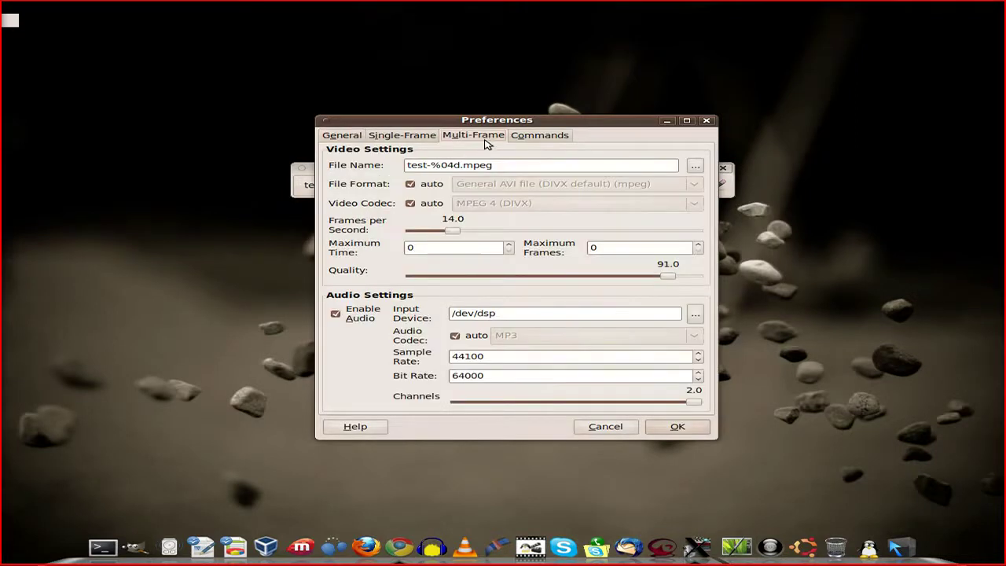
{"action": "left_click", "coordinate": [337, 316]}
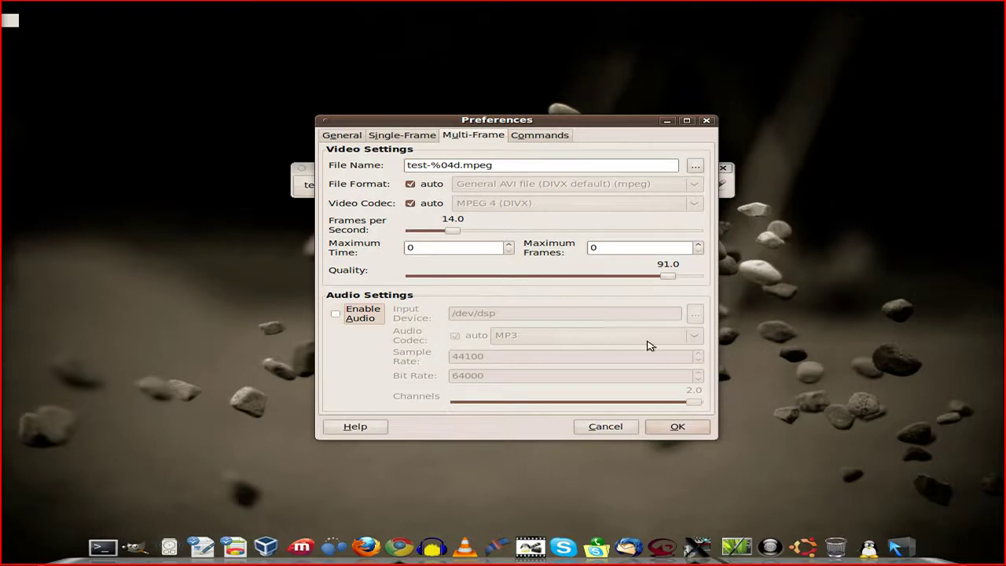
{"action": "left_click", "coordinate": [678, 427]}
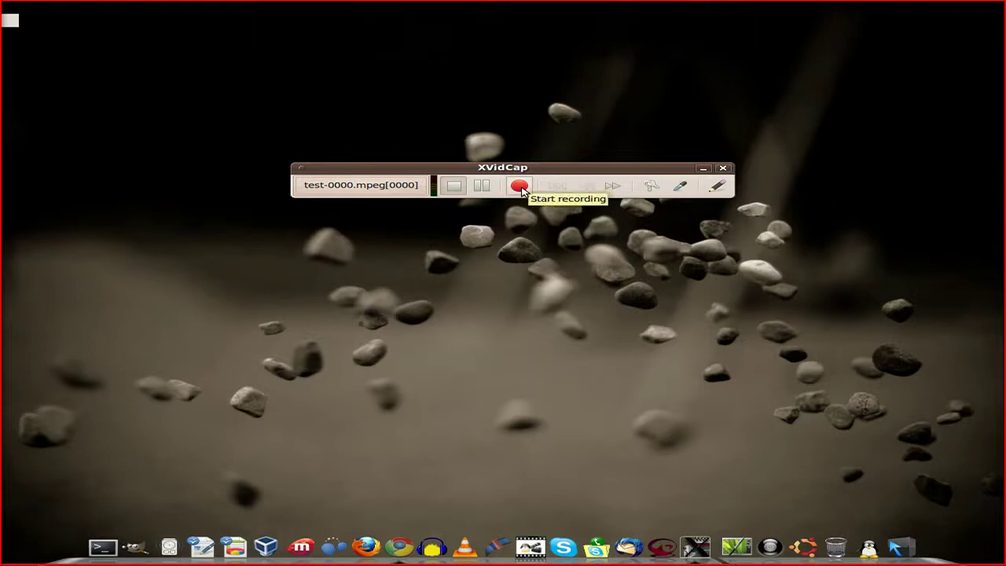
Start recording, then open the Great British Railway Journeys Manchester to Bury iPlayer episode in Chrome.
{"action": "left_click", "coordinate": [520, 186]}
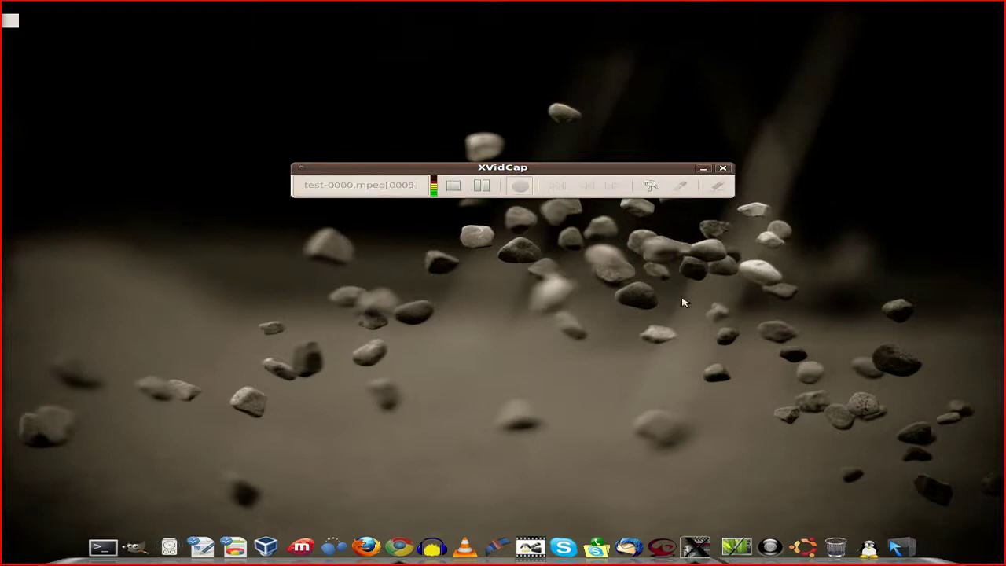
{"action": "left_click", "coordinate": [704, 170]}
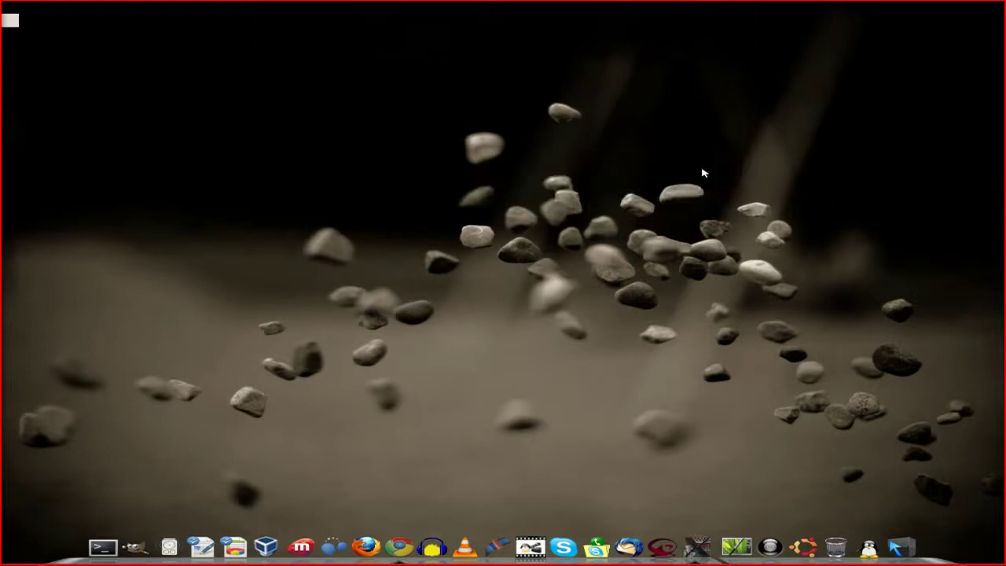
{"action": "left_click", "coordinate": [401, 543]}
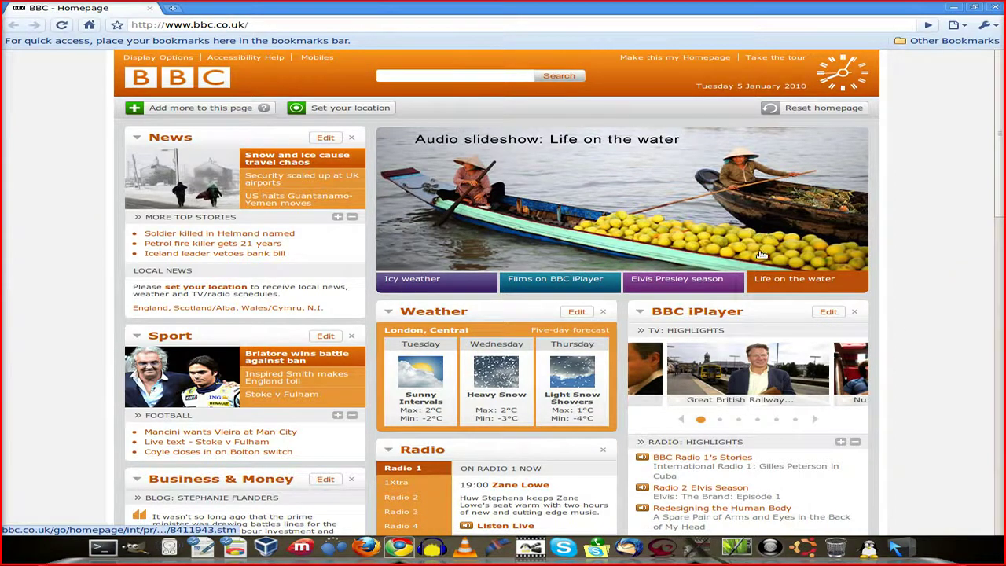
{"action": "left_click", "coordinate": [752, 368]}
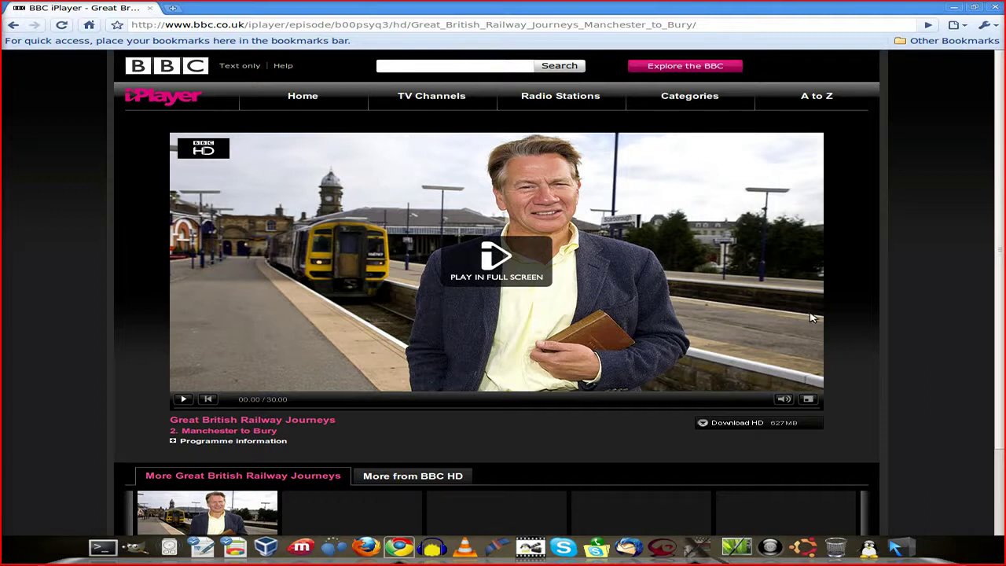
{"action": "left_click", "coordinate": [930, 42]}
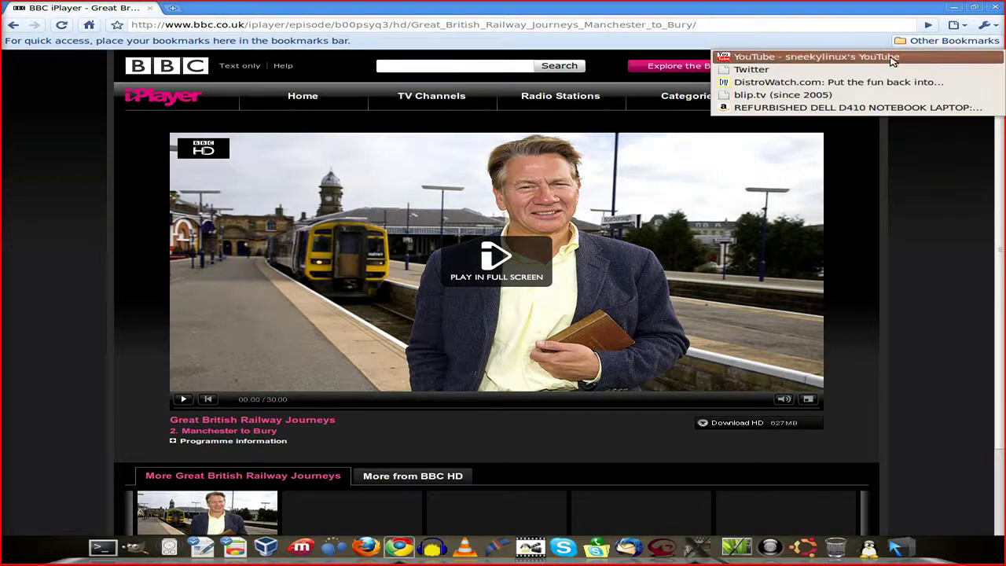
Open the YouTube bookmark from Other Bookmarks, scroll the homepage briefly, then close Chrome.
{"action": "left_click", "coordinate": [857, 60]}
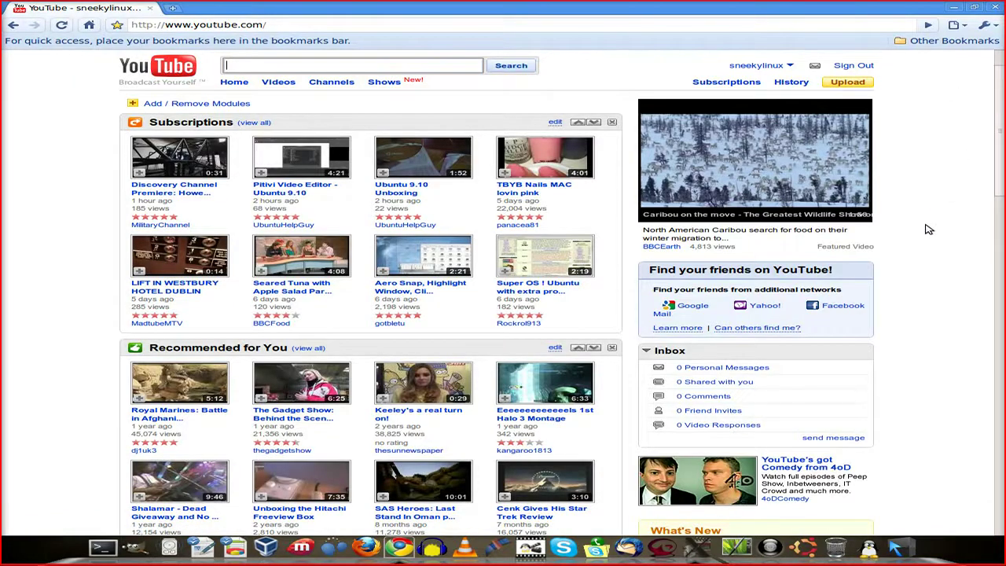
{"action": "scroll", "coordinate": [926, 228], "scroll_direction": "down", "scroll_amount": 4}
{"action": "scroll", "coordinate": [927, 227], "scroll_direction": "up", "scroll_amount": 4}
{"action": "left_click", "coordinate": [994, 9]}
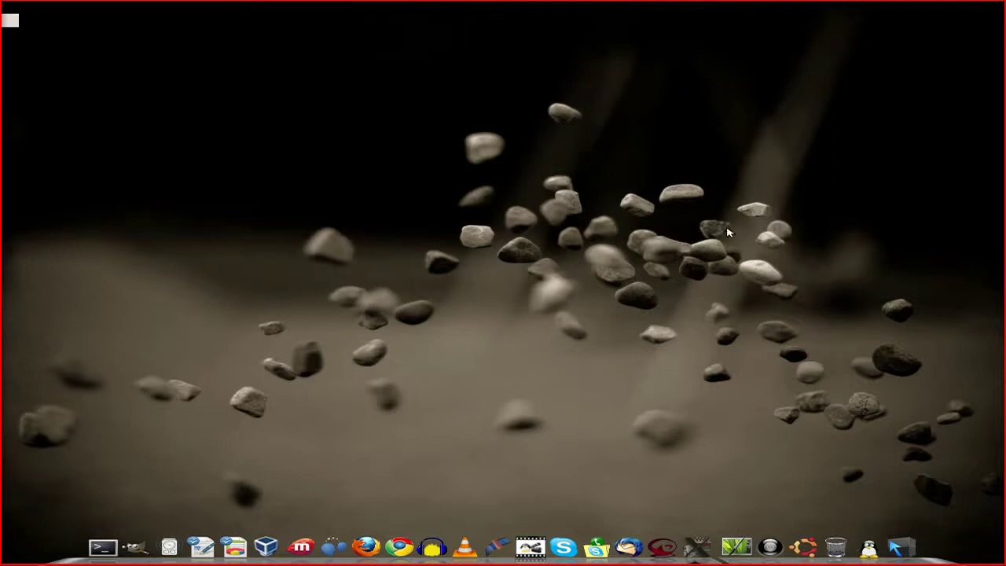
Stop the XVidCap recording at 572 frames, dismiss Capture Results, and quit XVidCap.
{"action": "left_click", "coordinate": [699, 553]}
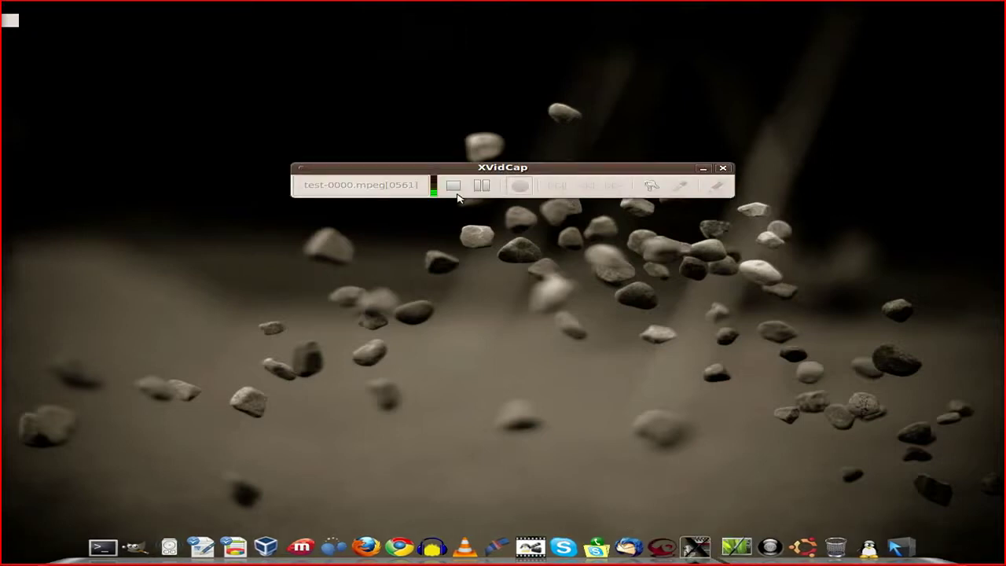
{"action": "left_click", "coordinate": [454, 185]}
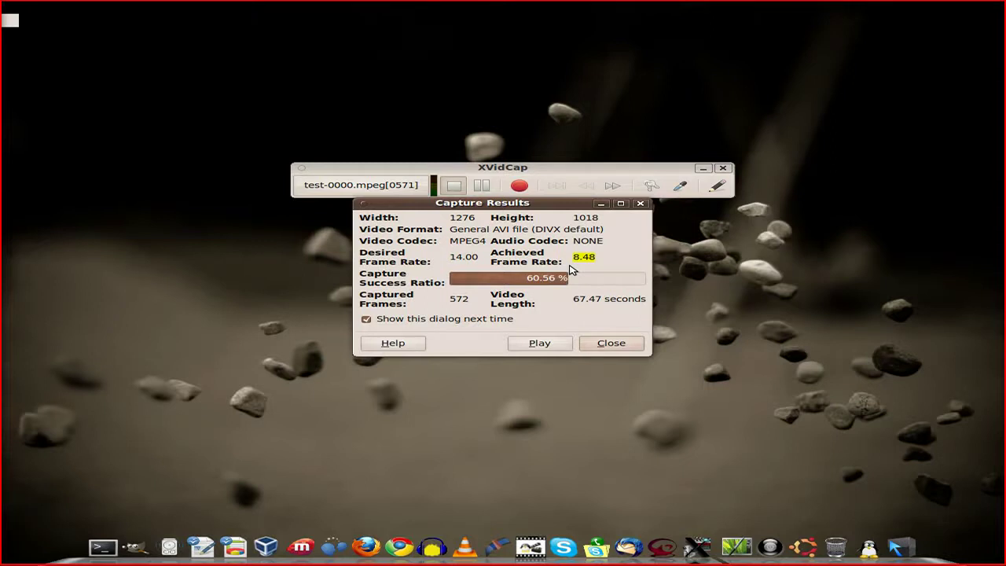
{"action": "left_click", "coordinate": [612, 344]}
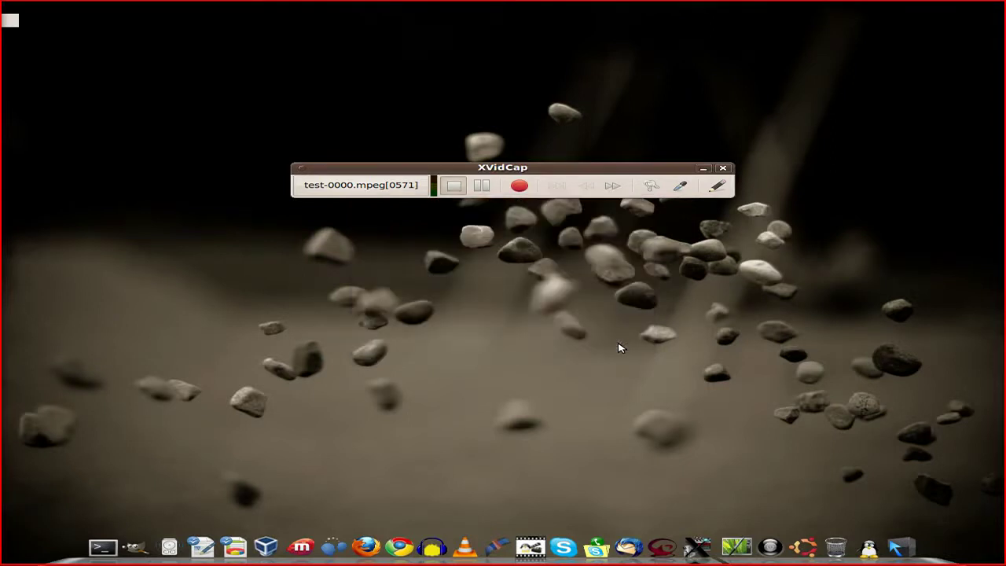
{"action": "left_click", "coordinate": [723, 169]}
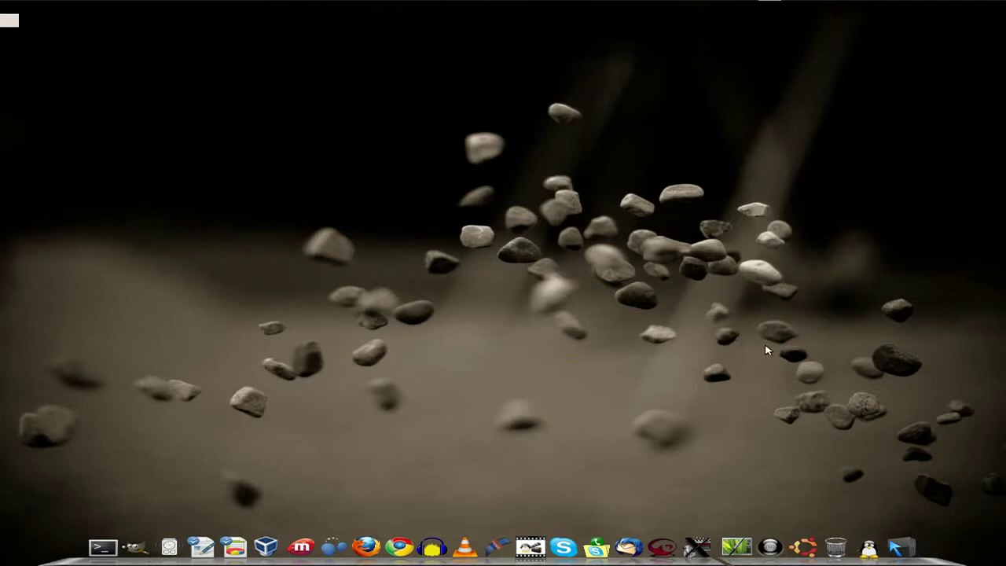
Open the home folder in Nautilus via the dock's Shortcuts stack to find test-0000.mpeg.
{"action": "left_click", "coordinate": [810, 543]}
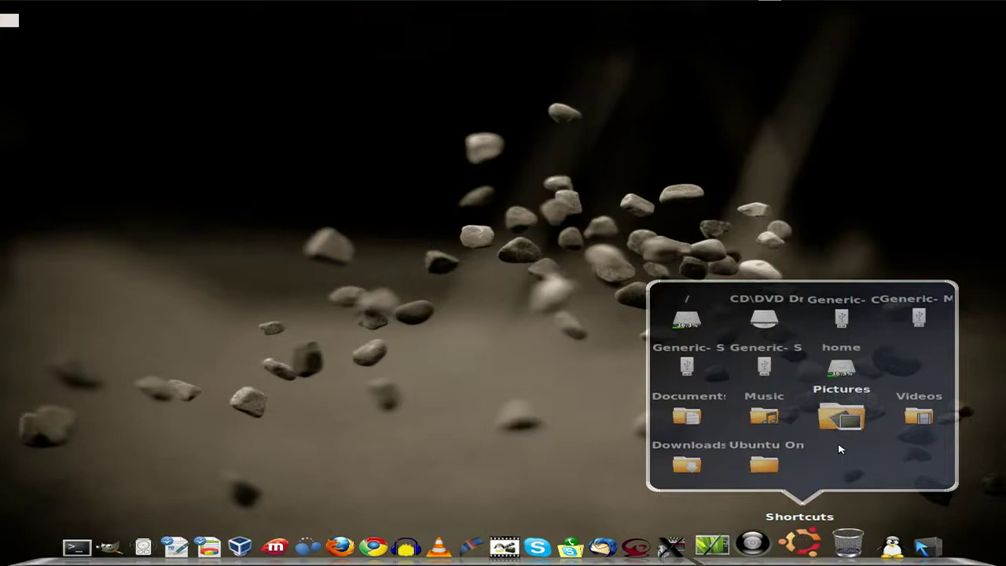
{"action": "left_click", "coordinate": [695, 328]}
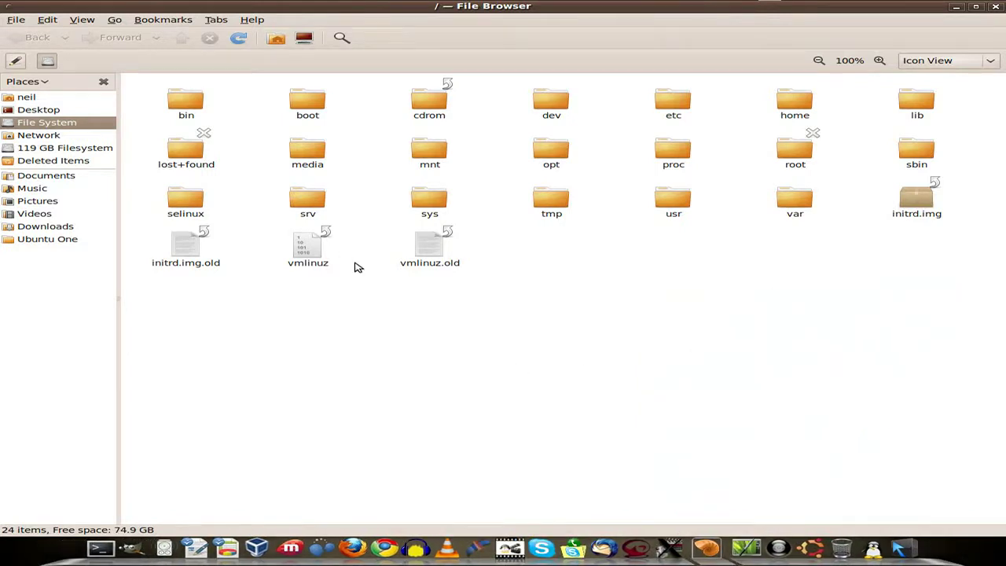
{"action": "left_click", "coordinate": [33, 99]}
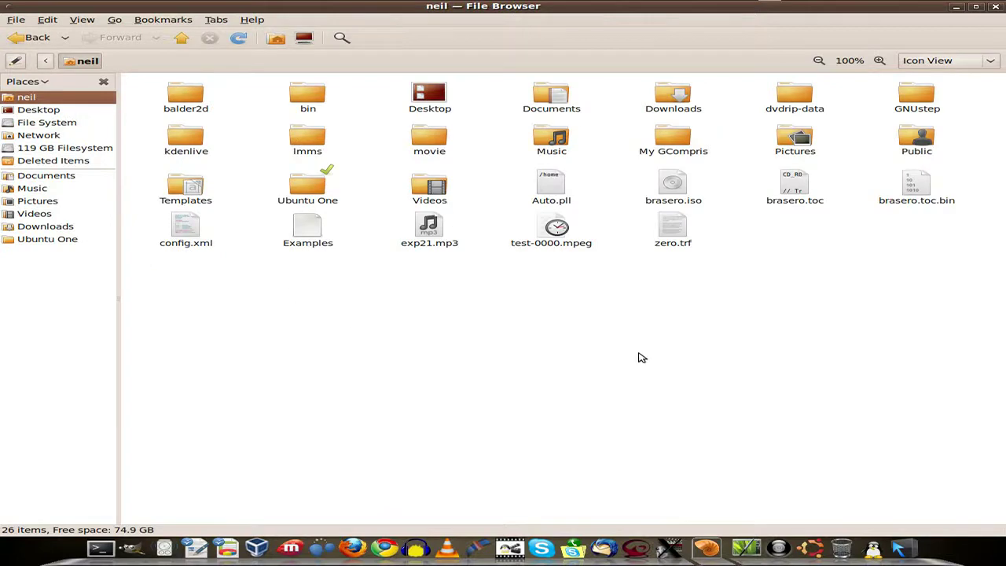
{"action": "double_click", "coordinate": [550, 235]}
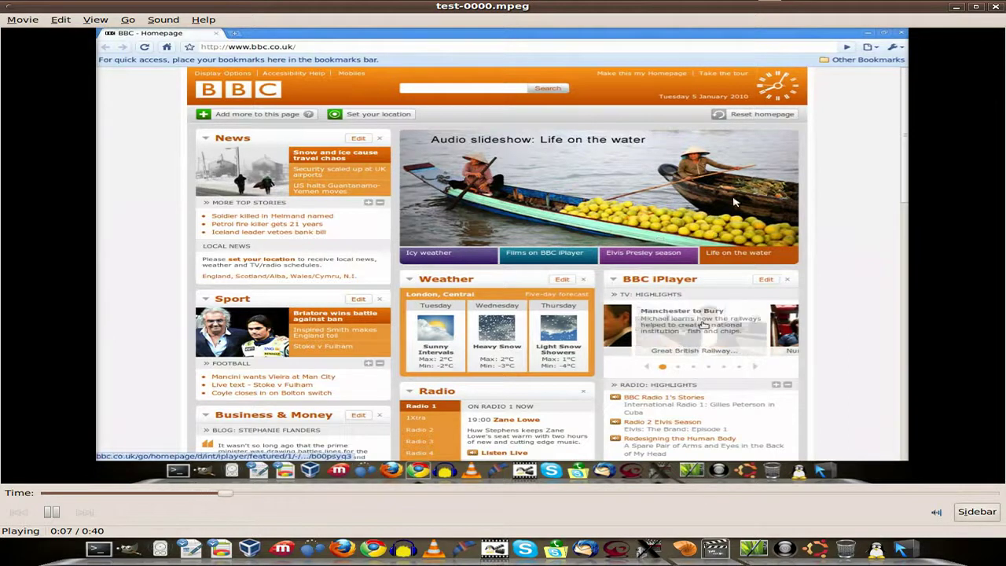
Close the movie player and the Nautilus home folder window.
{"action": "left_click", "coordinate": [996, 6]}
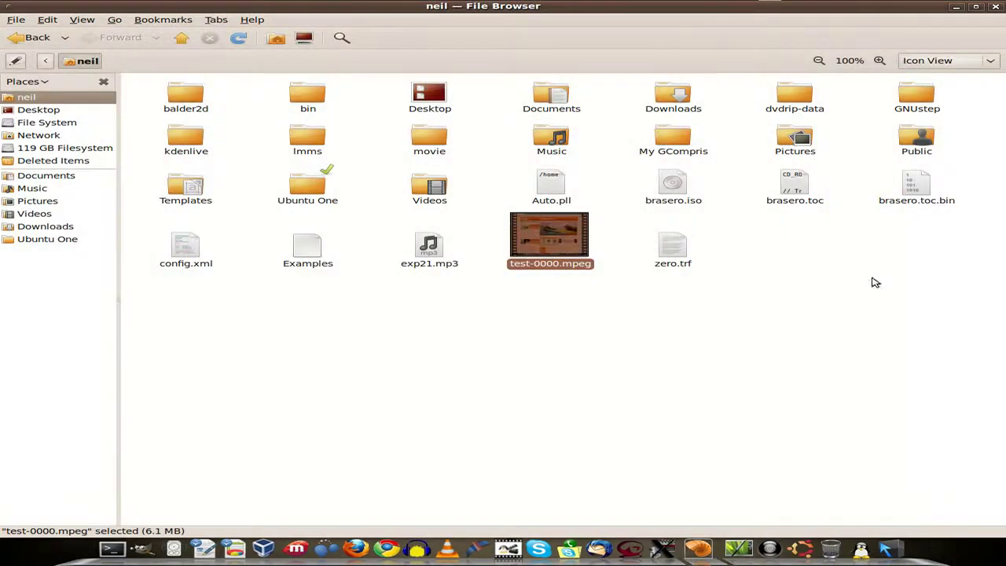
{"action": "left_click", "coordinate": [996, 6]}
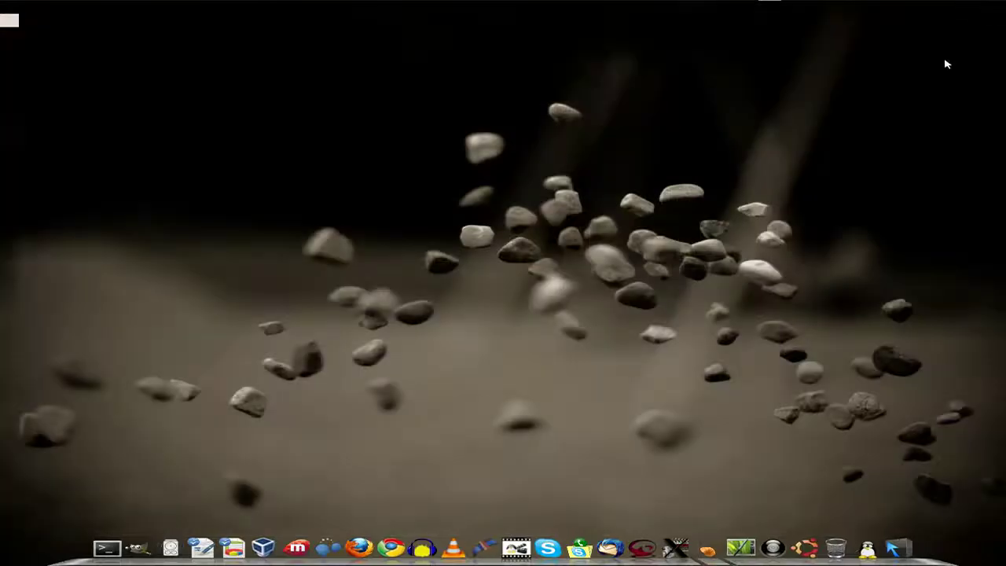